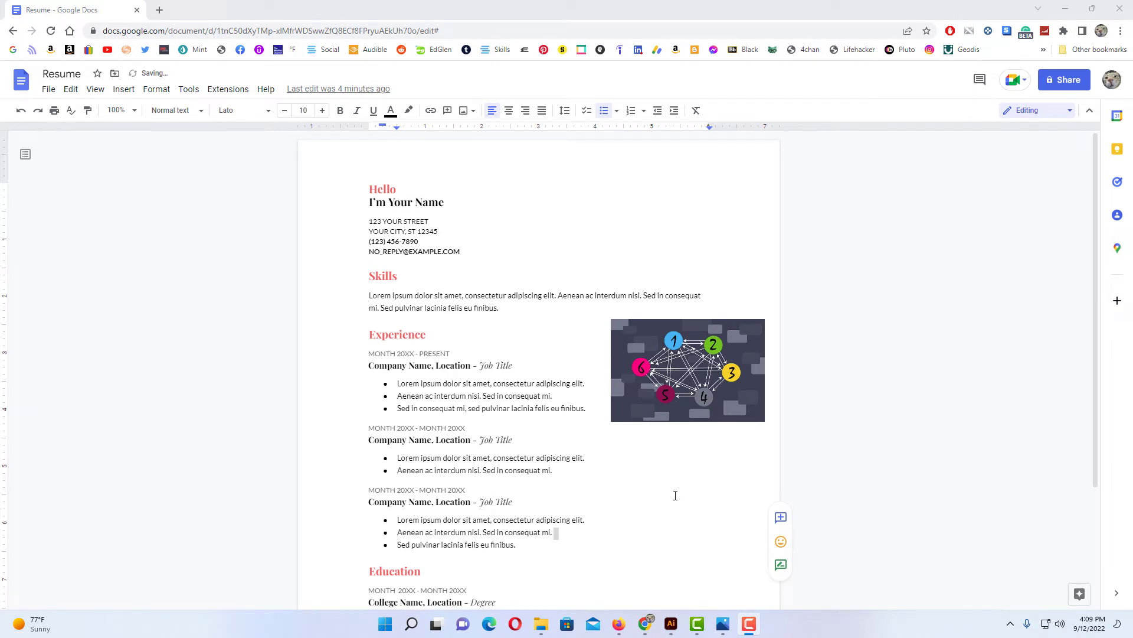
{"action": "scroll", "coordinate": [675, 495], "scroll_direction": "down", "scroll_amount": 3}
{"action": "scroll", "coordinate": [676, 494], "scroll_direction": "up", "scroll_amount": 3}
Step: Select the network-diagram image in the resume and show its Image options panel
{"action": "left_click", "coordinate": [675, 377]}
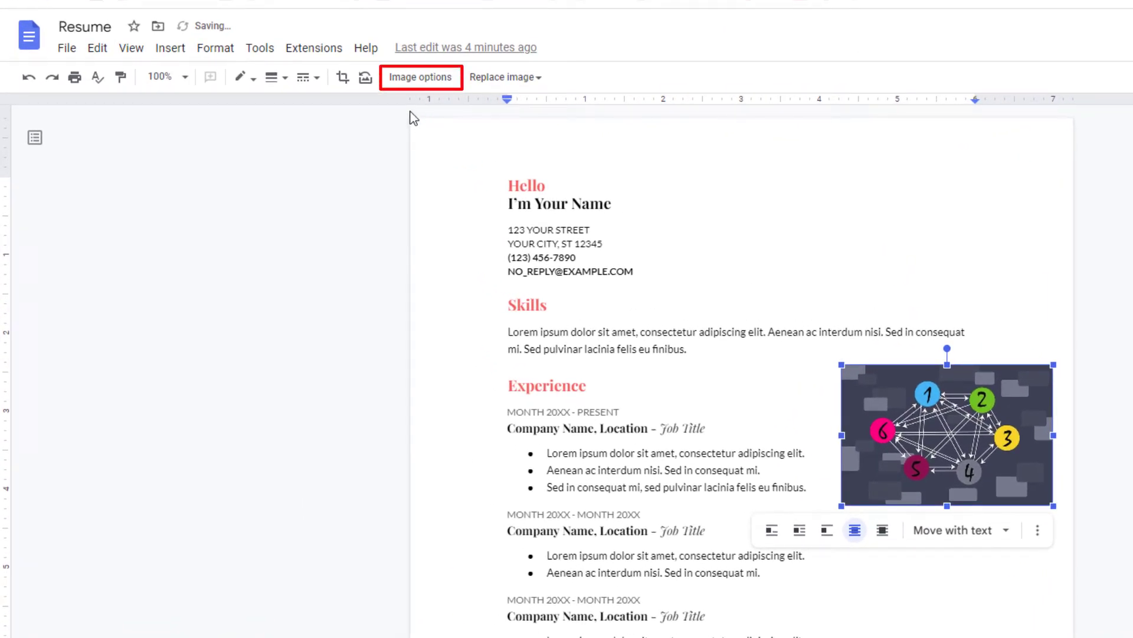
{"action": "left_click", "coordinate": [420, 77]}
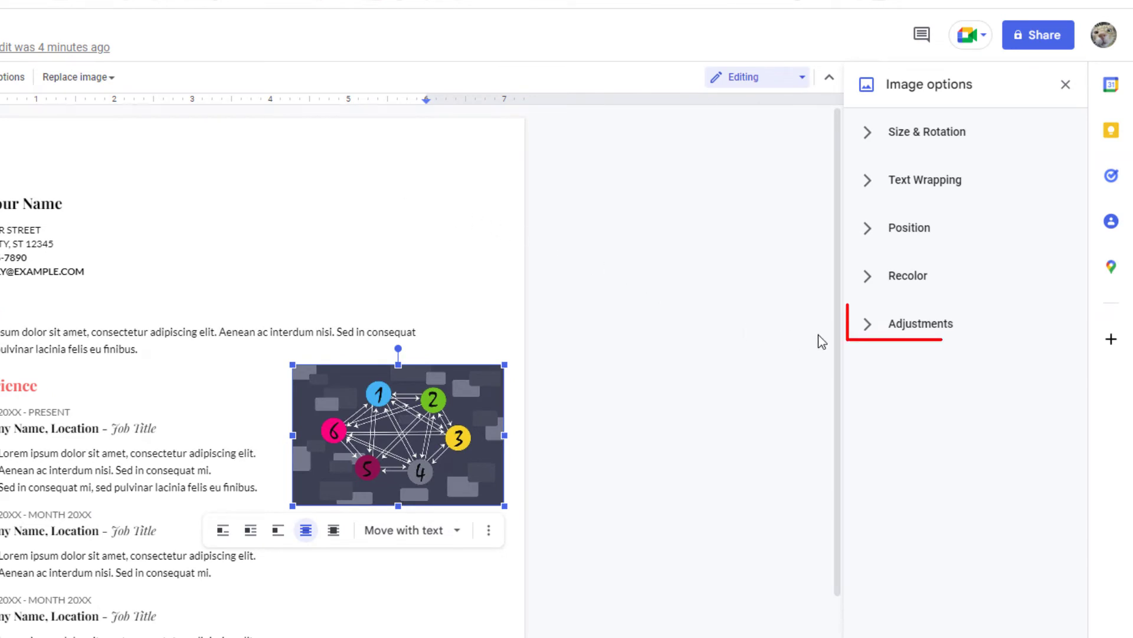
Step: Under Adjustments, set the diagram image's transparency to about 56%, leaving brightness and contrast unchanged
{"action": "left_click", "coordinate": [853, 335]}
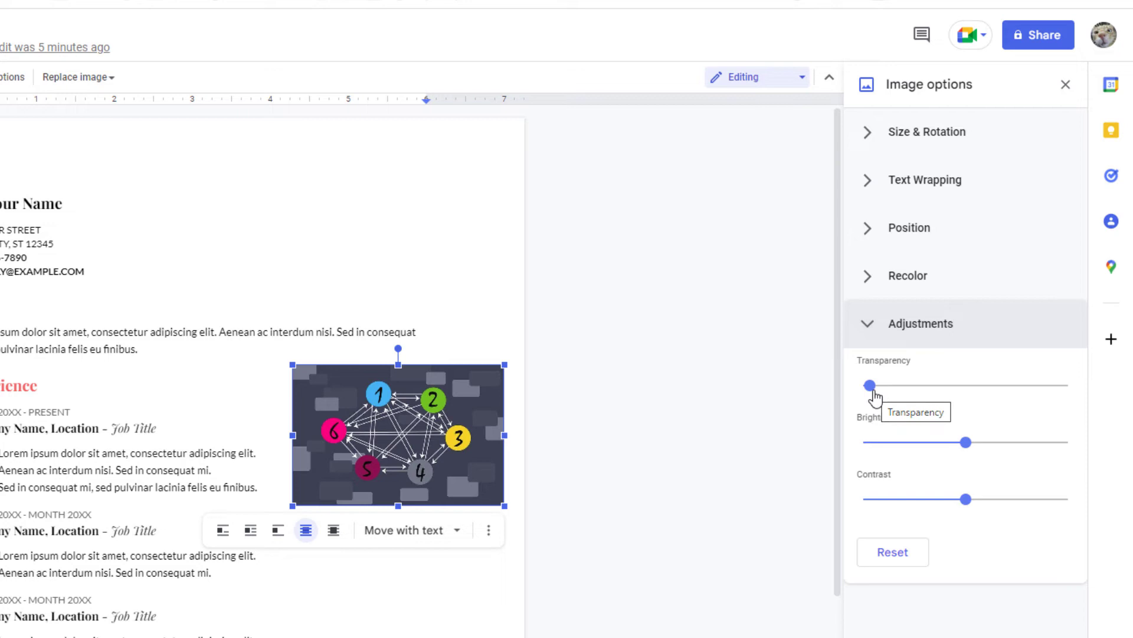
{"action": "mouse_move", "coordinate": [870, 386]}
{"action": "left_mouse_down"}
{"action": "mouse_move", "coordinate": [888, 396]}
{"action": "mouse_move", "coordinate": [1072, 386]}
{"action": "left_mouse_up"}
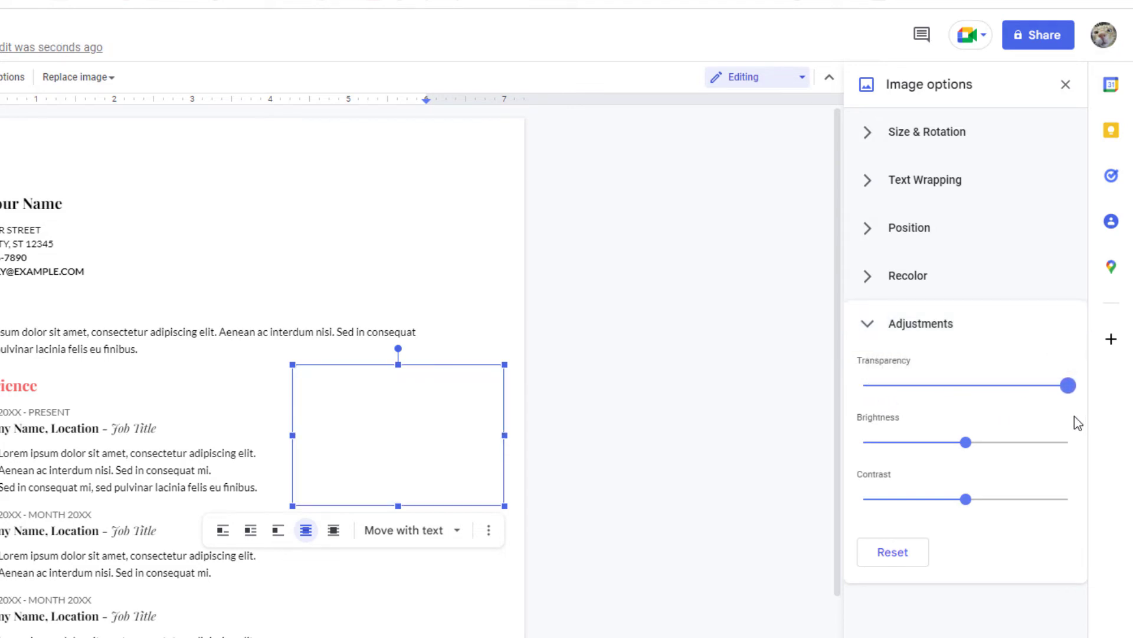
{"action": "mouse_move", "coordinate": [1069, 386]}
{"action": "left_mouse_down"}
{"action": "mouse_move", "coordinate": [960, 386]}
{"action": "mouse_move", "coordinate": [982, 387]}
{"action": "left_mouse_up"}
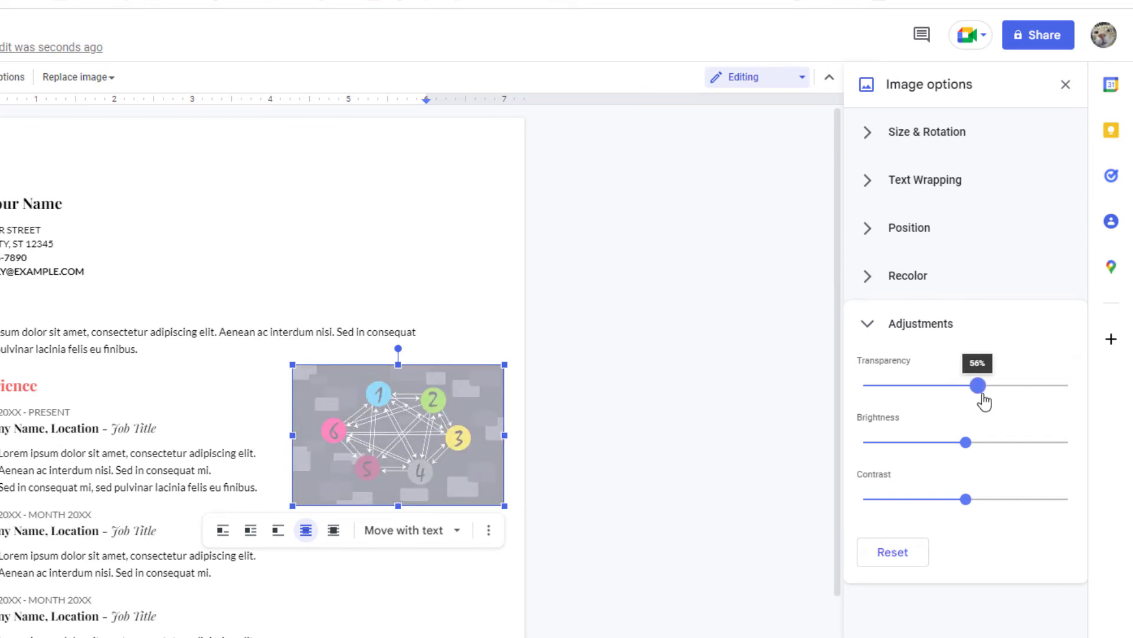